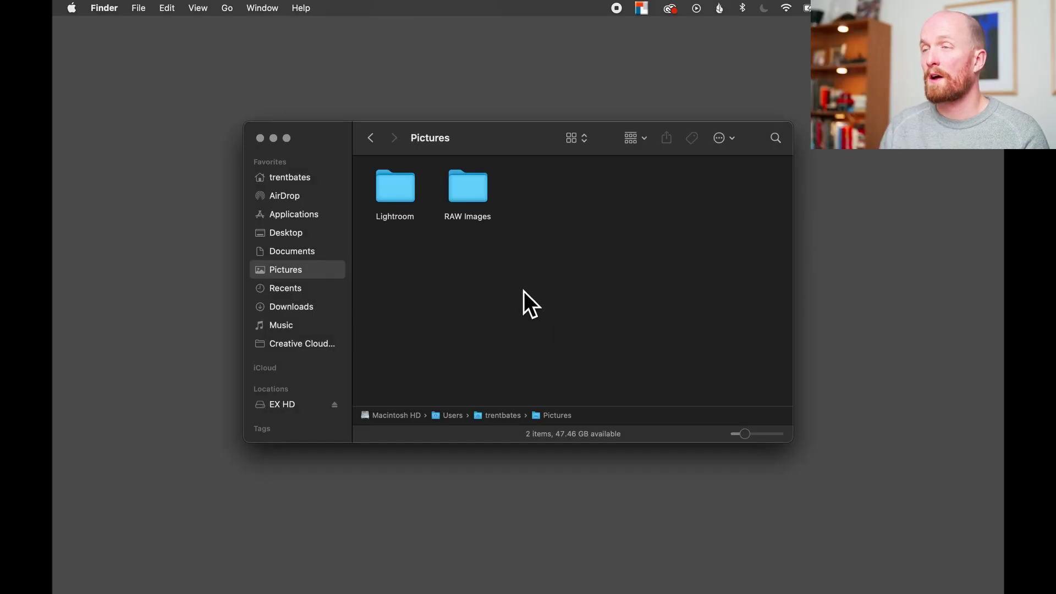
Select the Lightroom and RAW Images folders together and drop them onto the EX HD drive icon.
left_click_drag(544, 264, 920, 102)
left_click_drag(970, 54, 971, 54)
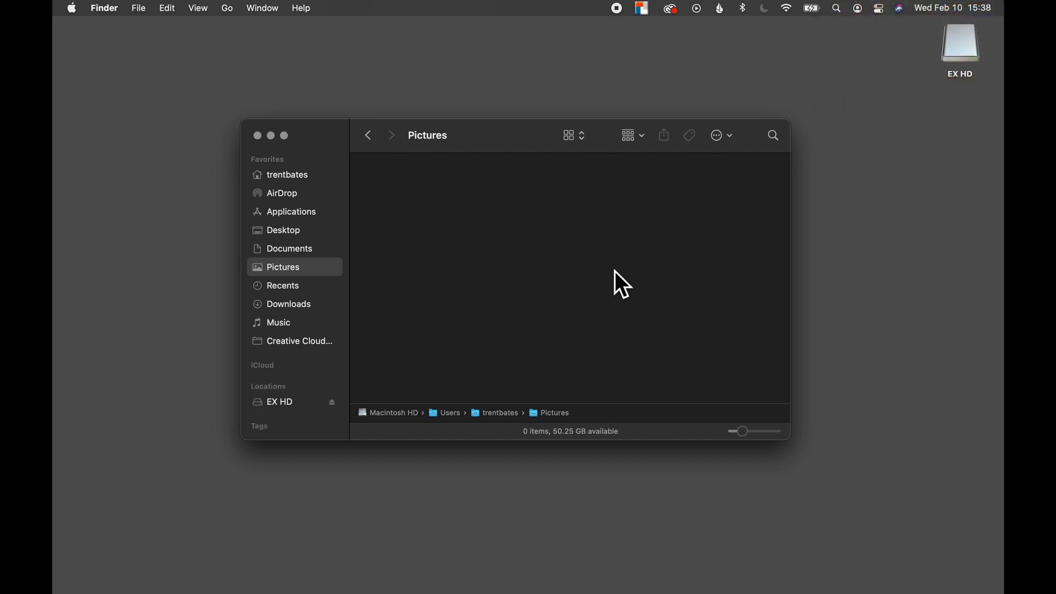
Open EX HD in its own window beside the Pictures window.
double_click(967, 51)
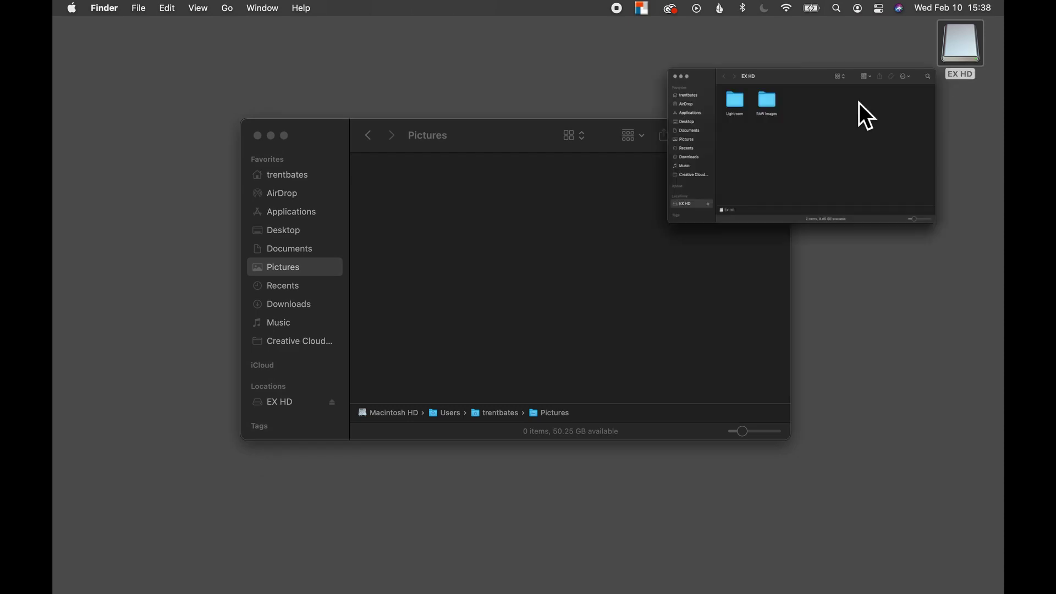
left_click_drag(523, 145, 349, 73)
left_click(759, 455)
Copy both folders from EX HD into Pictures, eject EX HD, and open the Lightroom folder.
left_click_drag(598, 318, 232, 118)
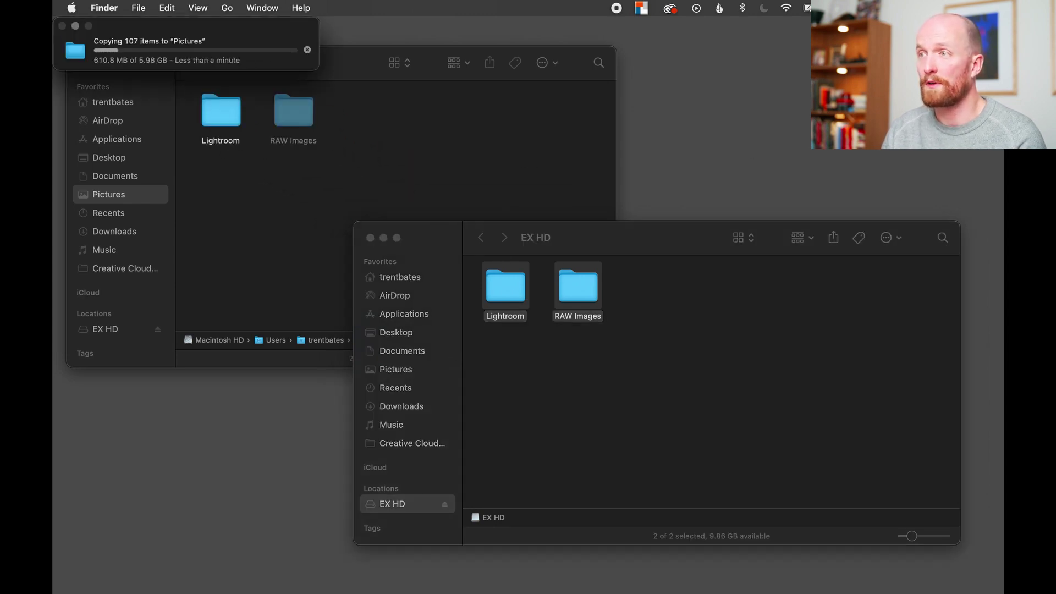
left_click(445, 505)
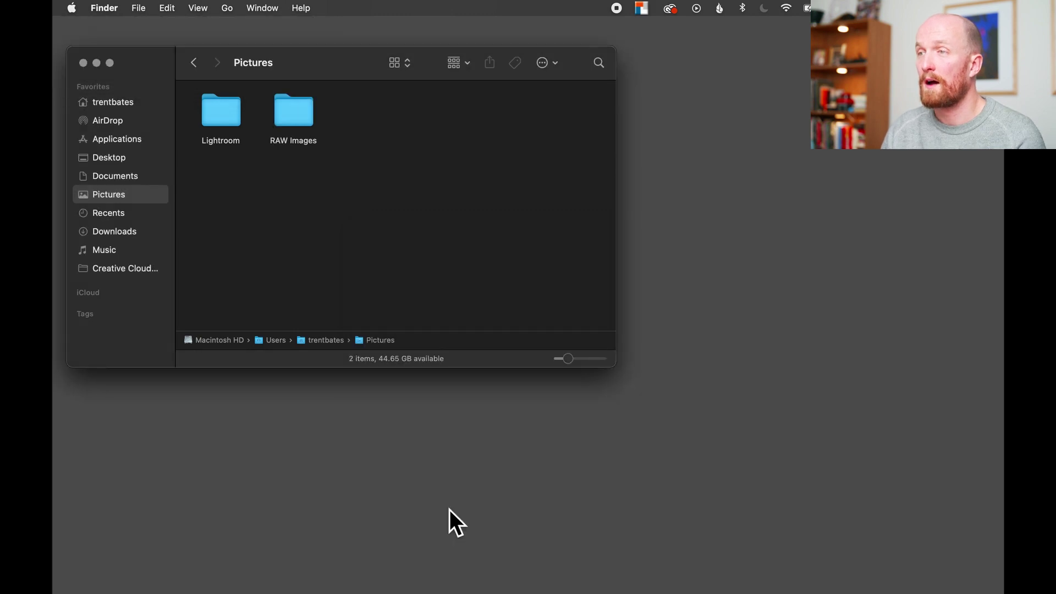
double_click(221, 122)
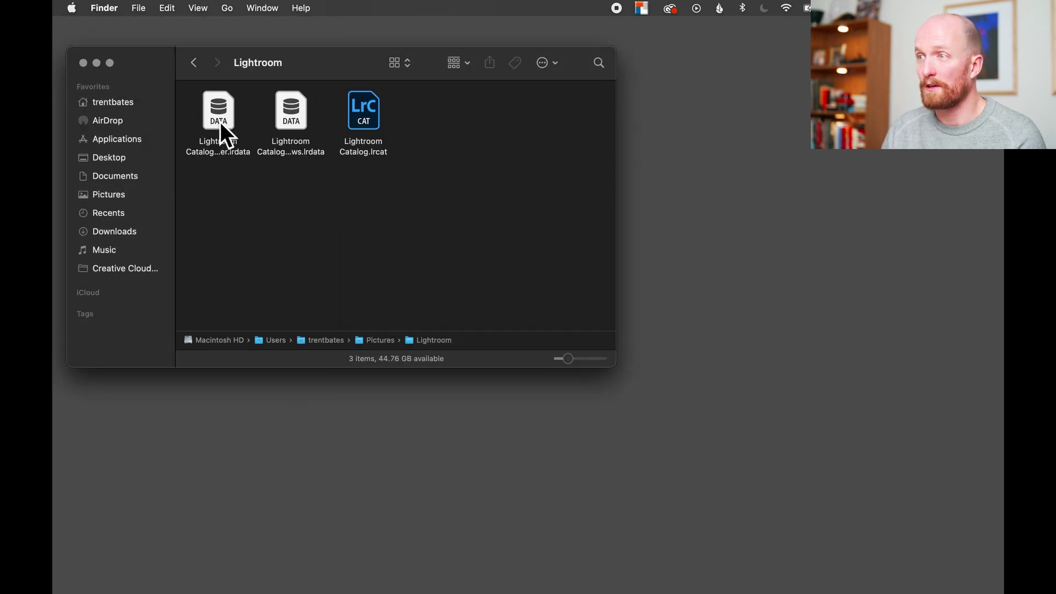
Open Lightroom Catalog.lrcat in Lightroom Classic and select the third photo, _TSB7350.NEF.
double_click(373, 117)
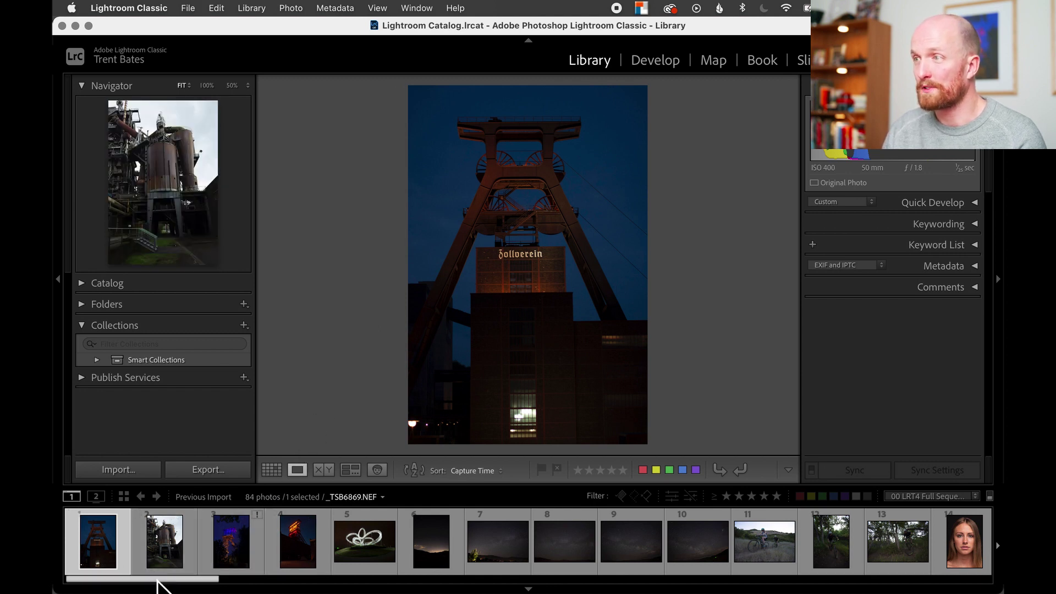
mouse_move(158, 580)
left_mouse_down()
mouse_move(289, 581)
mouse_move(151, 578)
left_mouse_up()
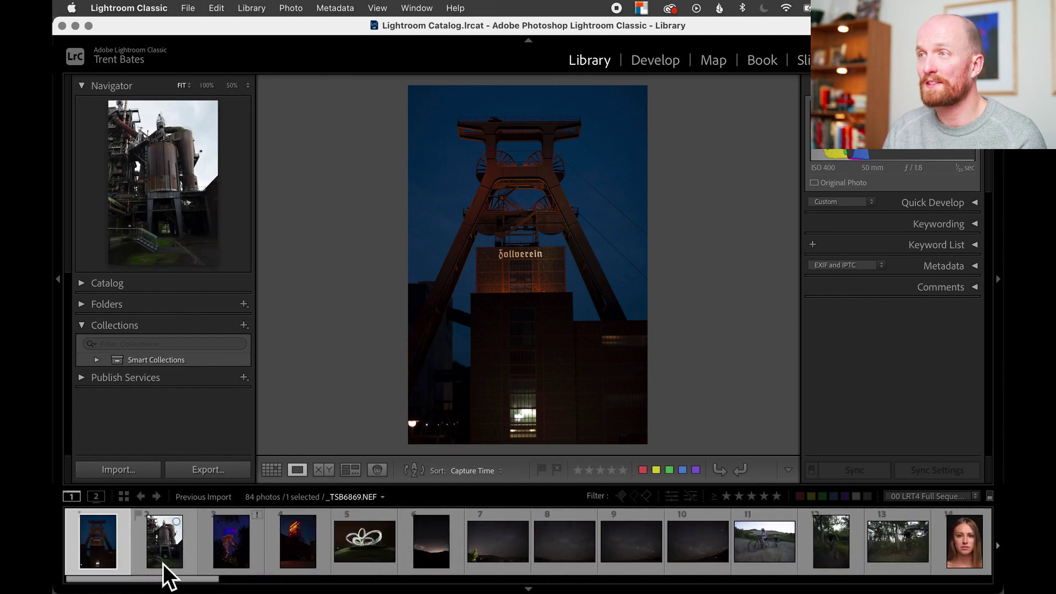
left_click(221, 550)
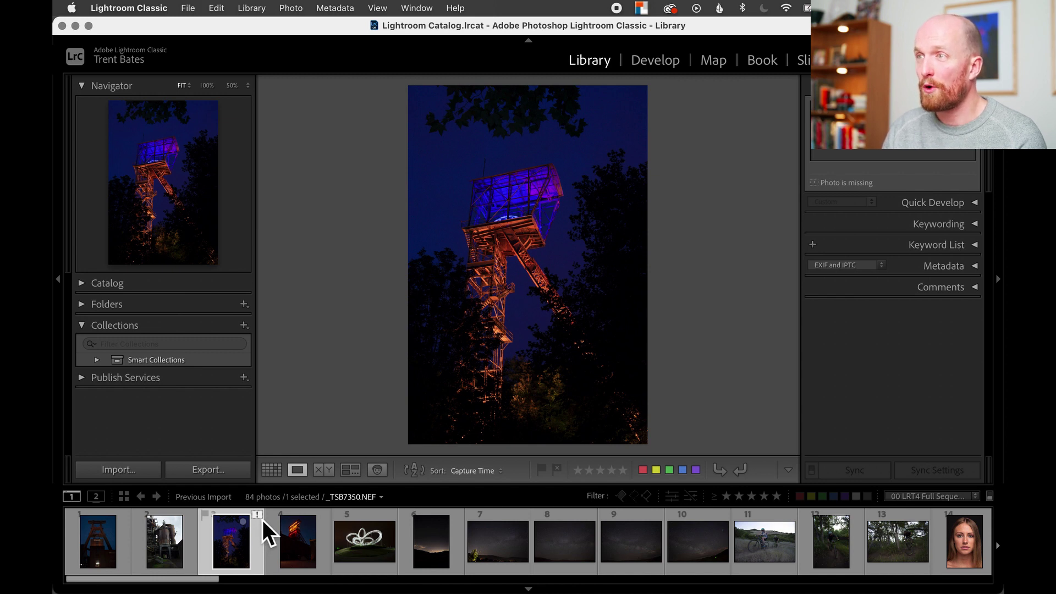
Relink _TSB7350.NEF to its original file in the 2017-07-16 > Image folder.
left_click(260, 515)
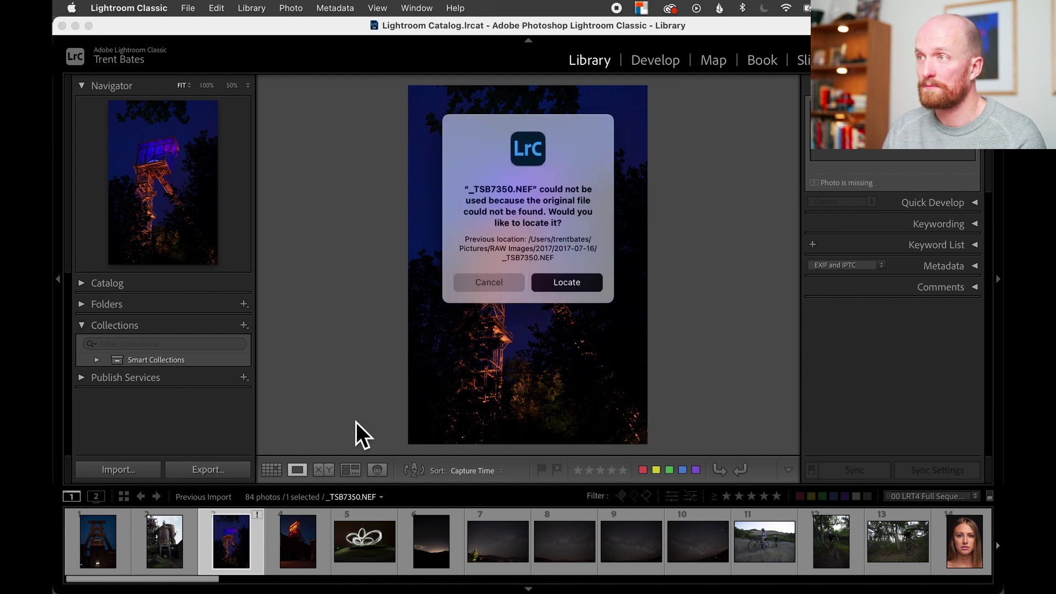
left_click(566, 285)
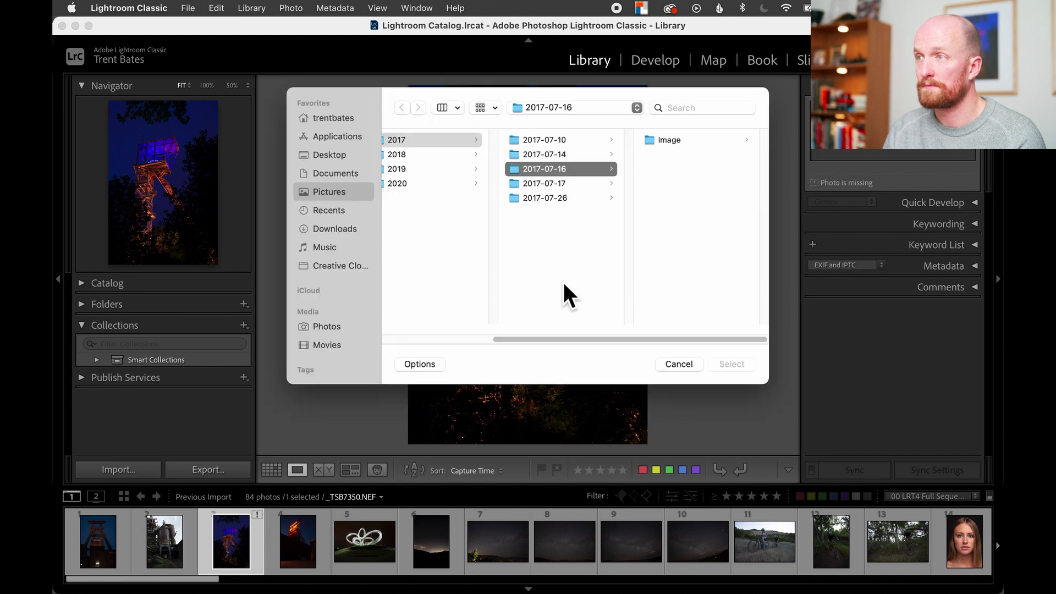
left_click(686, 145)
left_click(694, 144)
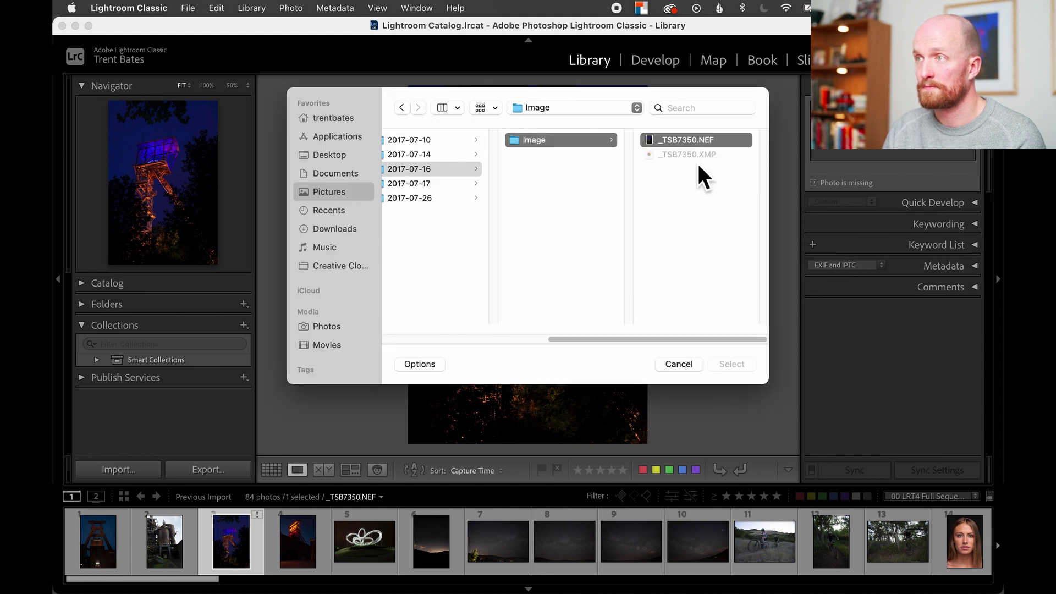
left_click(731, 364)
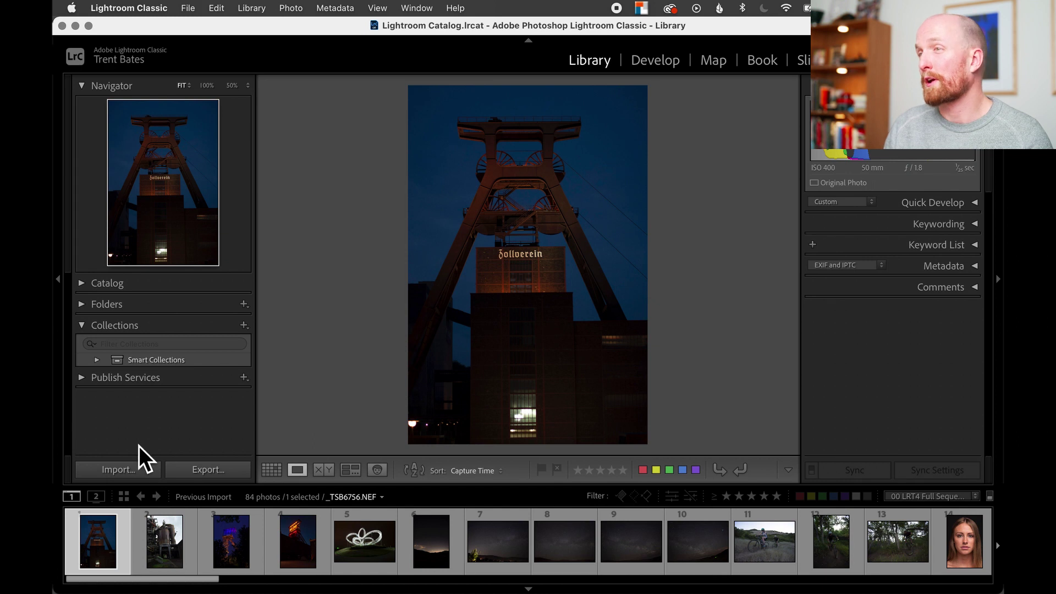
left_click(139, 476)
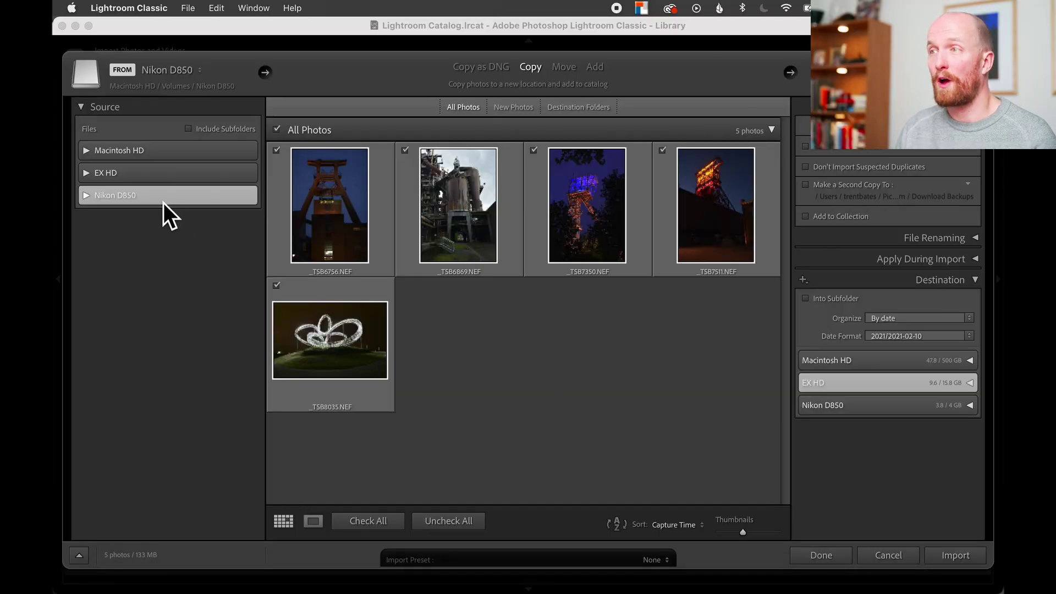
Import the five Nikon D850 NEF photos, copying them into EX HD's RAW Images folder.
left_click(946, 78)
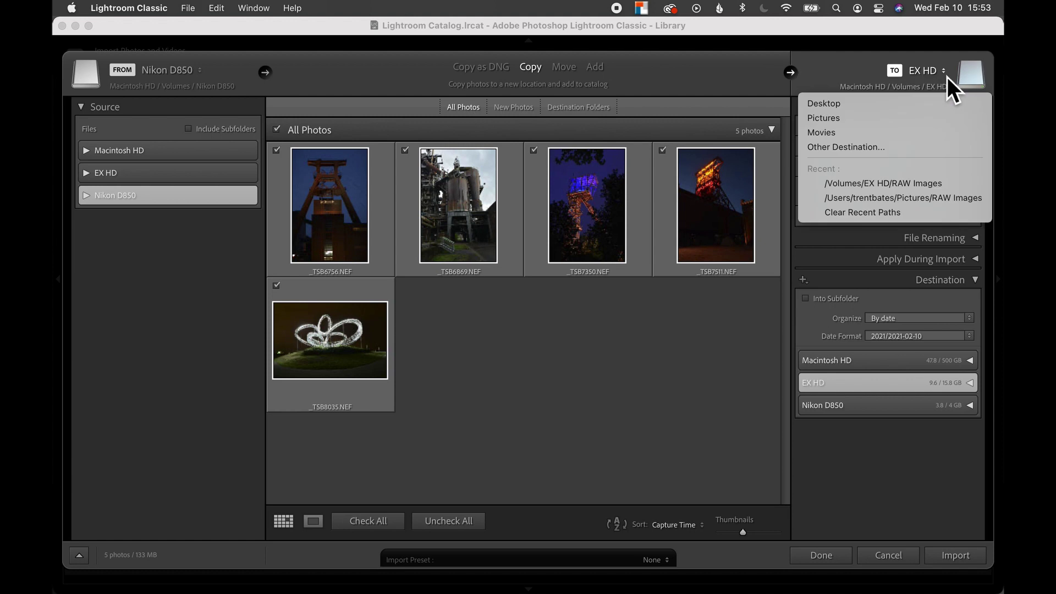
left_click(882, 466)
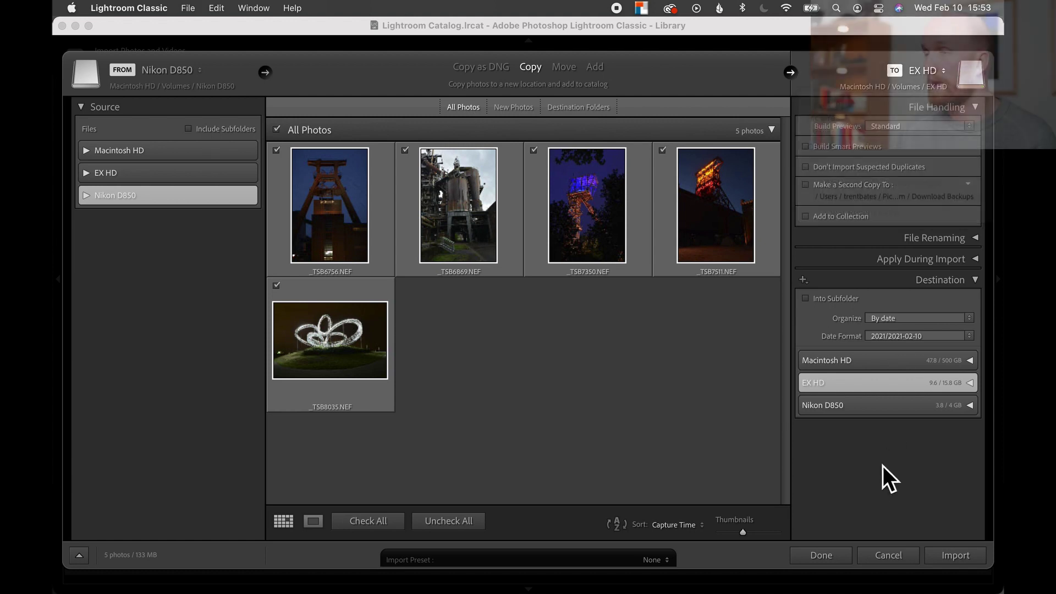
left_click(844, 387)
left_click(876, 428)
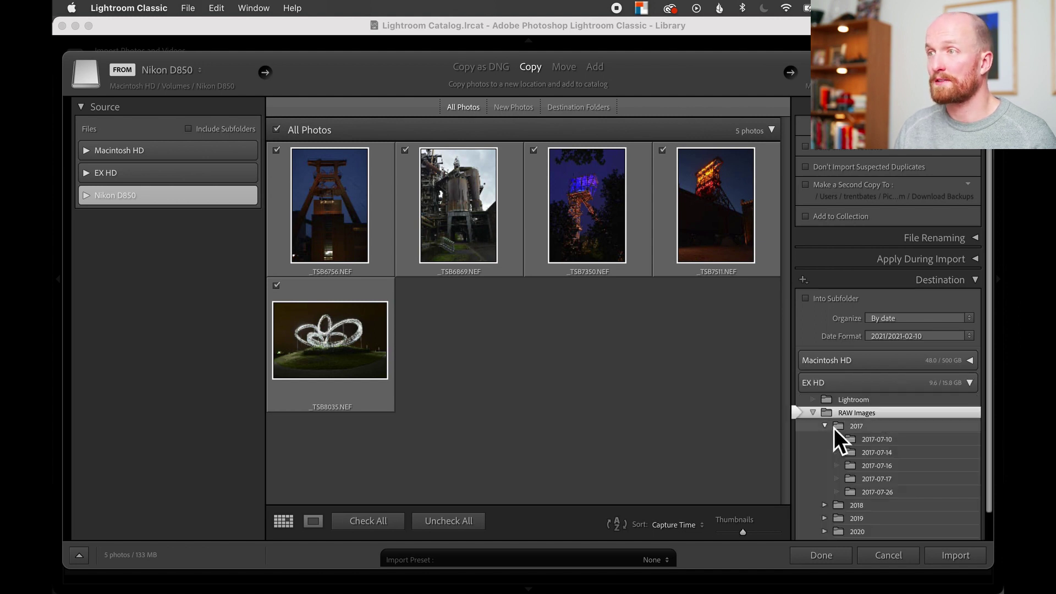
left_click(827, 427)
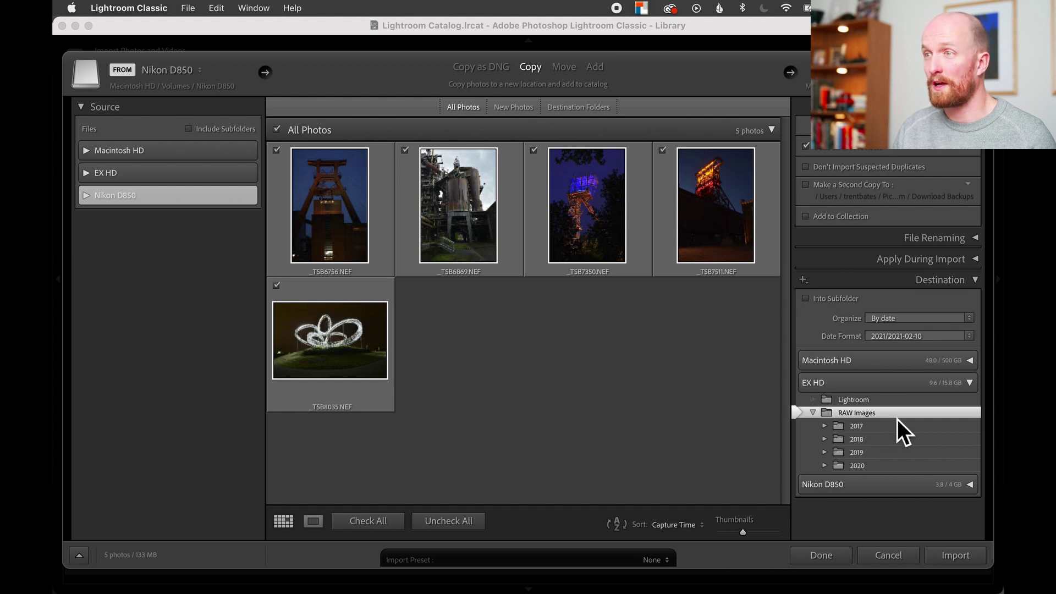
left_click(957, 559)
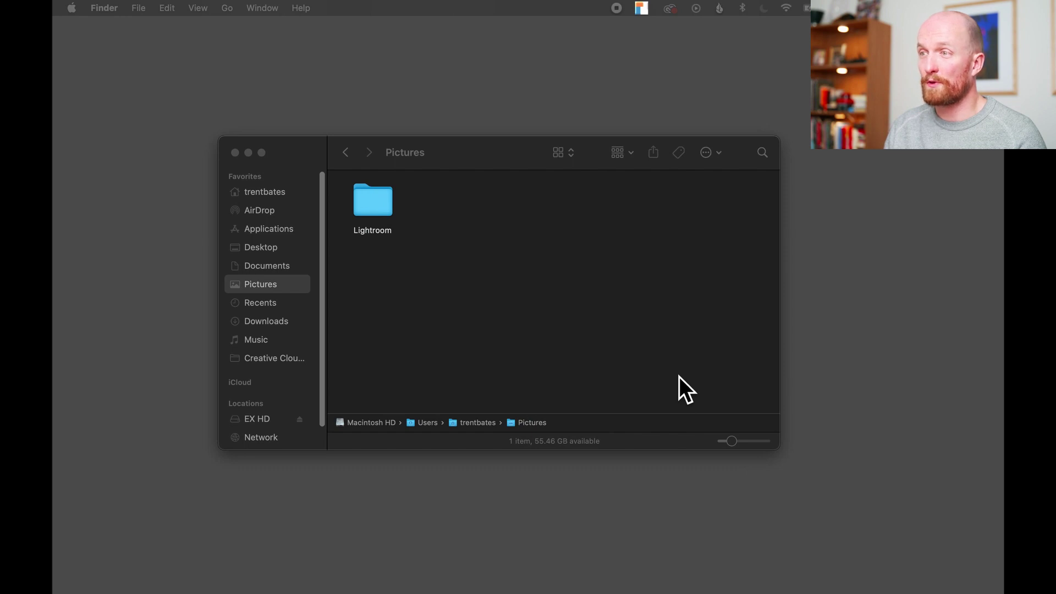
Copy the Lightroom folder from Pictures onto EX HD, then eject the EX HD drive.
left_click_drag(385, 212, 819, 123)
left_click_drag(963, 57, 963, 56)
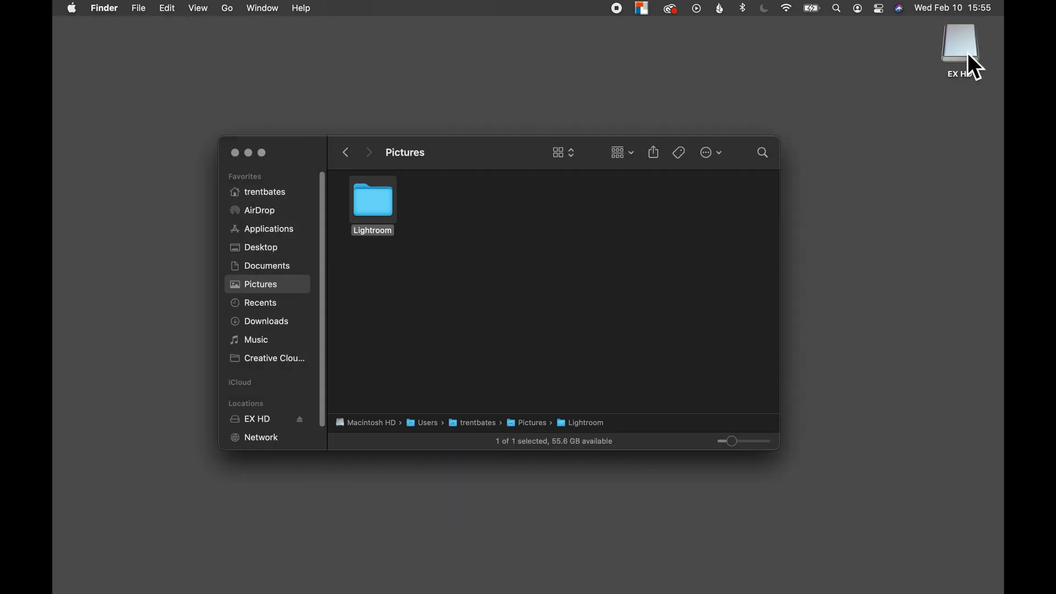
right_click(968, 54)
left_click(902, 96)
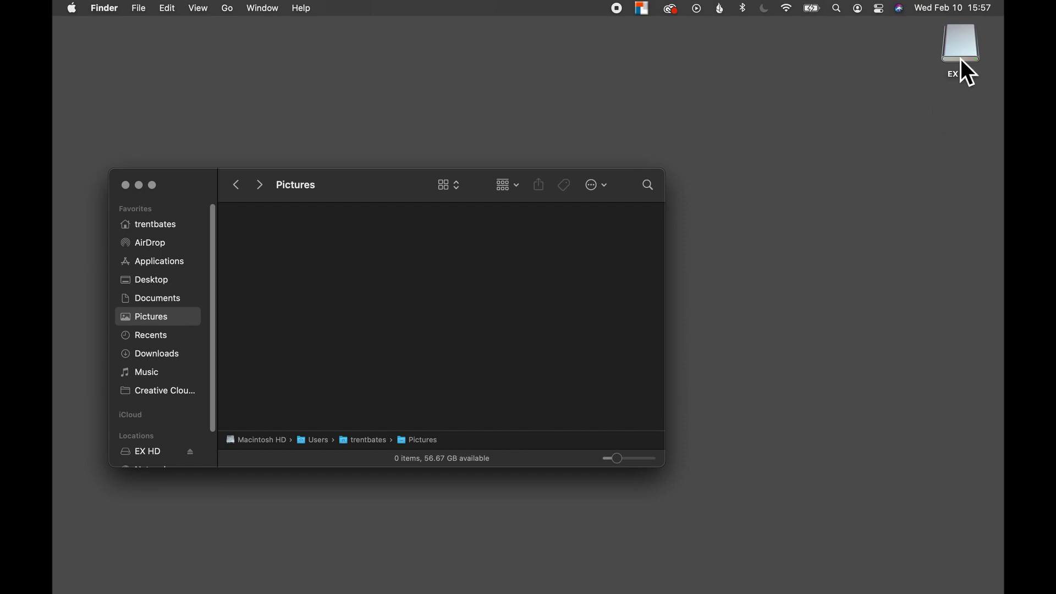
Open EX HD beside Pictures and copy its Lightroom folder into the Pictures window.
double_click(961, 49)
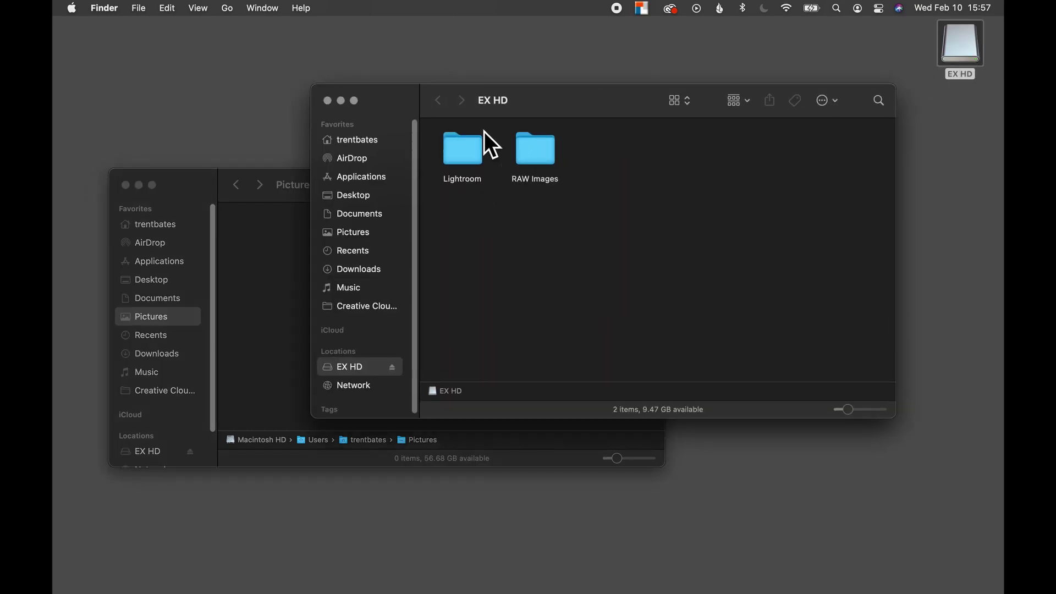
left_click_drag(563, 106, 651, 114)
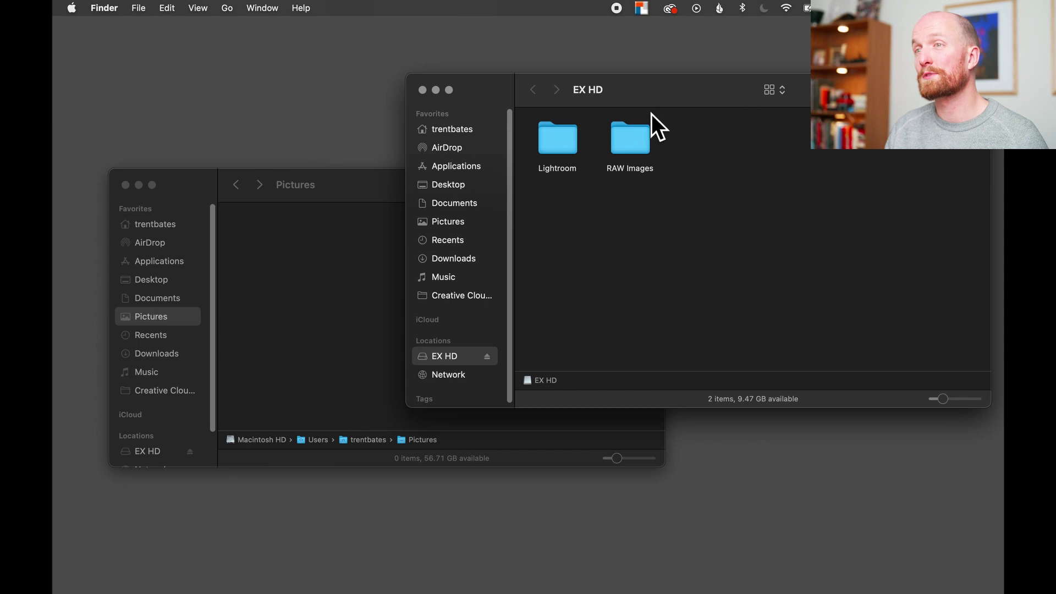
left_click(362, 214)
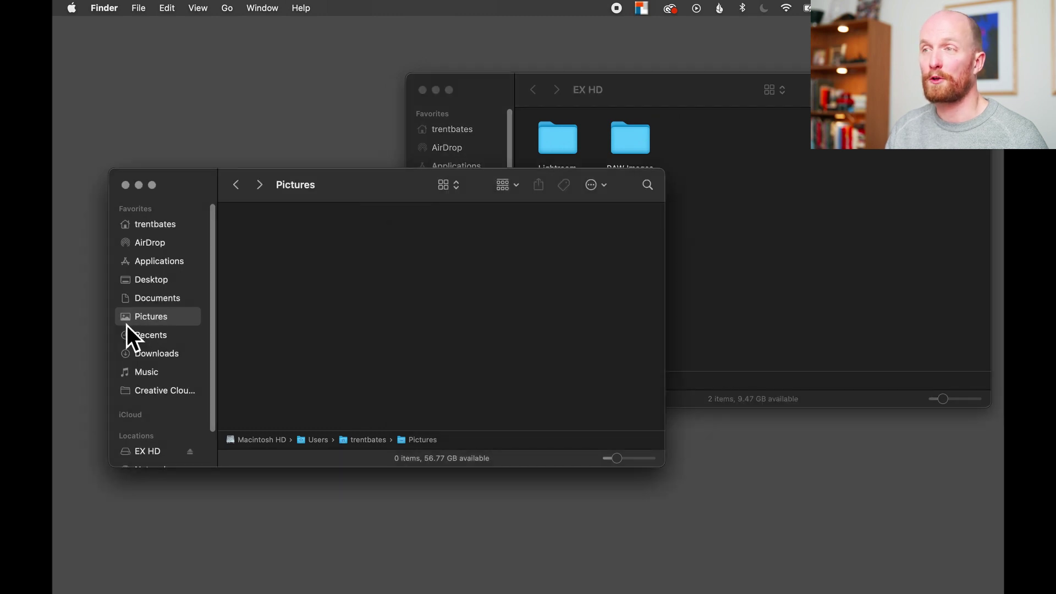
left_click(721, 219)
left_click_drag(545, 154, 286, 250)
Open the copied Lightroom folder and launch Lightroom Catalog.lrcat in Lightroom Classic.
left_click(342, 316)
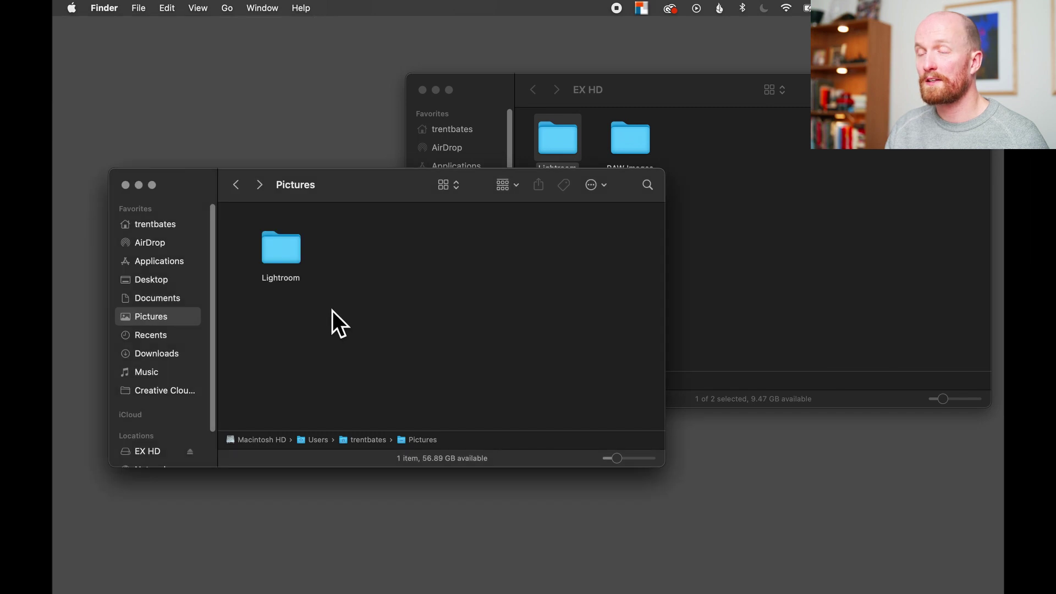
left_click(287, 262)
double_click(287, 262)
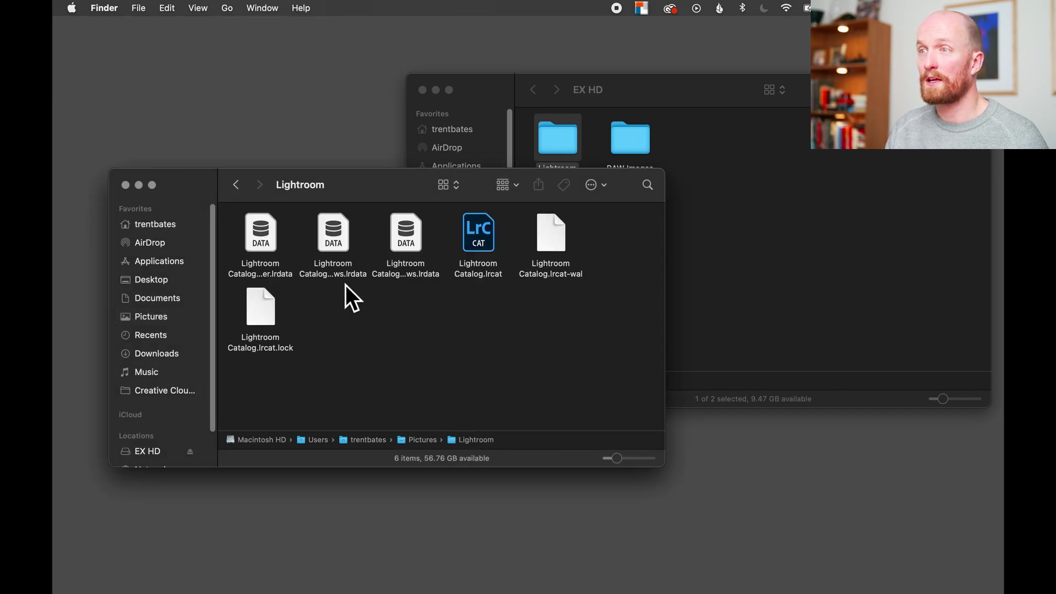
double_click(473, 237)
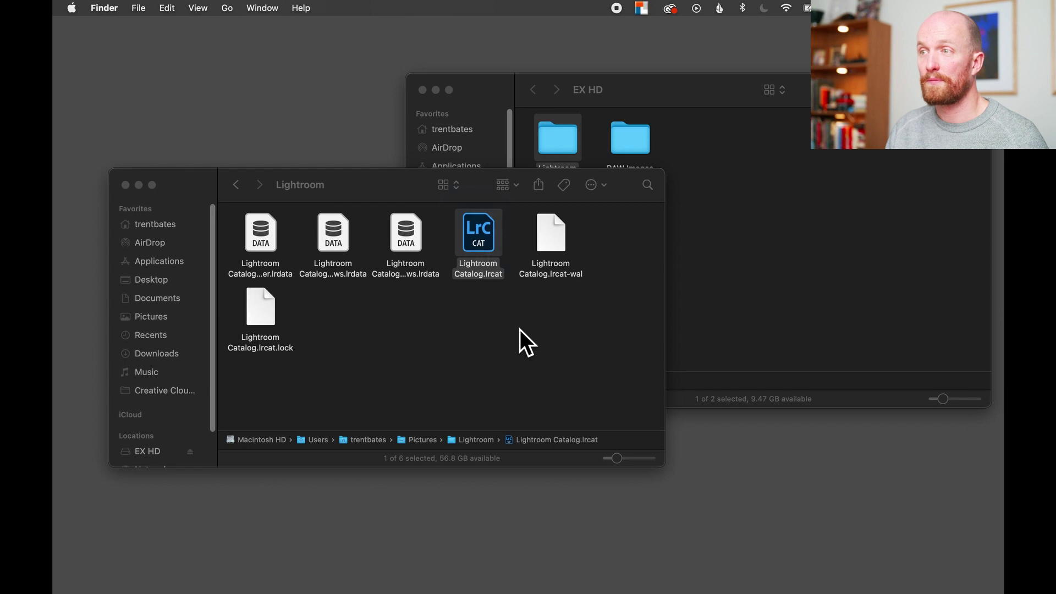